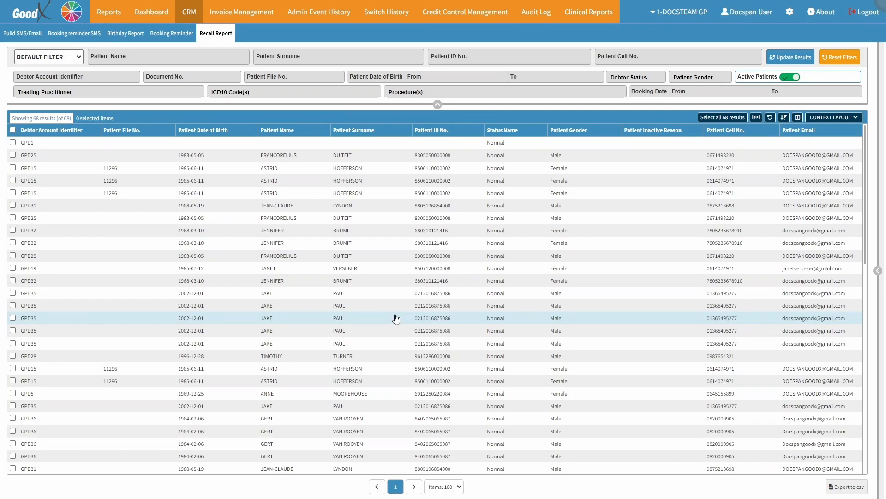
# Step: Try filtering the recall report by a patient's first name with the default filter, and reset all filters
pyautogui.click(71, 59)
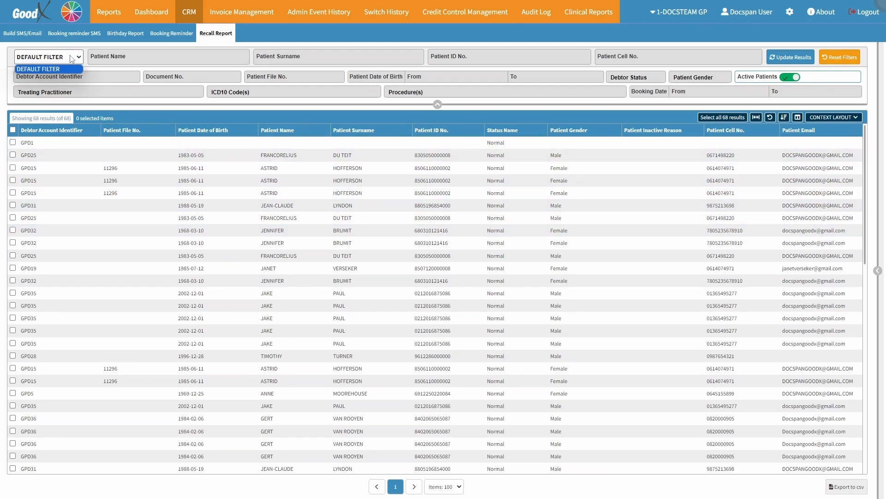
pyautogui.click(62, 69)
pyautogui.click(137, 54)
pyautogui.write('FRIK')
pyautogui.click(320, 56)
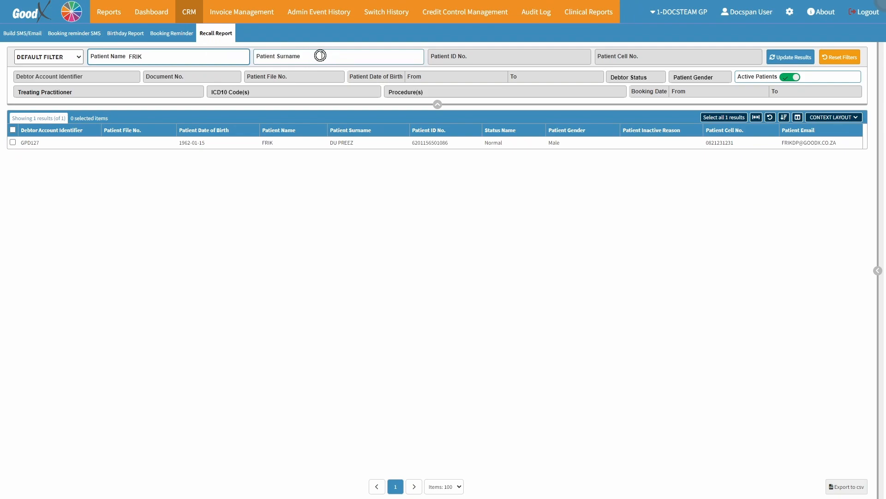
pyautogui.click(468, 56)
pyautogui.click(642, 56)
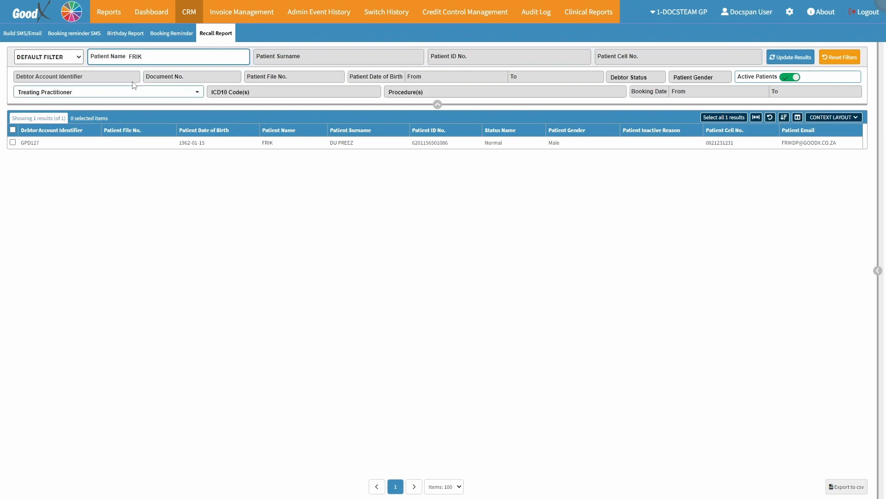
pyautogui.click(293, 75)
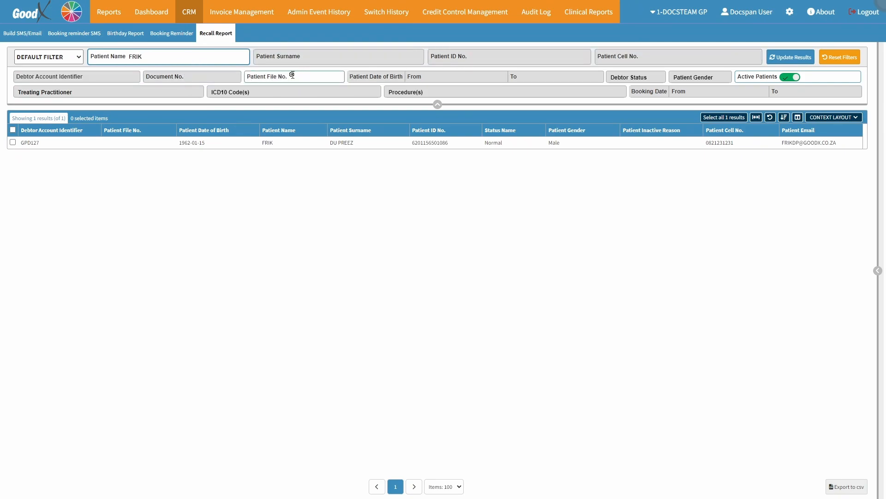
pyautogui.click(789, 59)
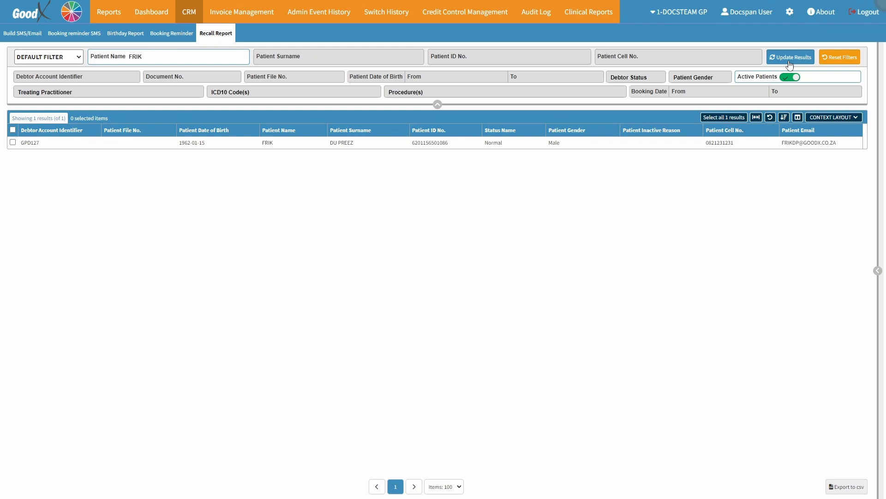
pyautogui.click(839, 58)
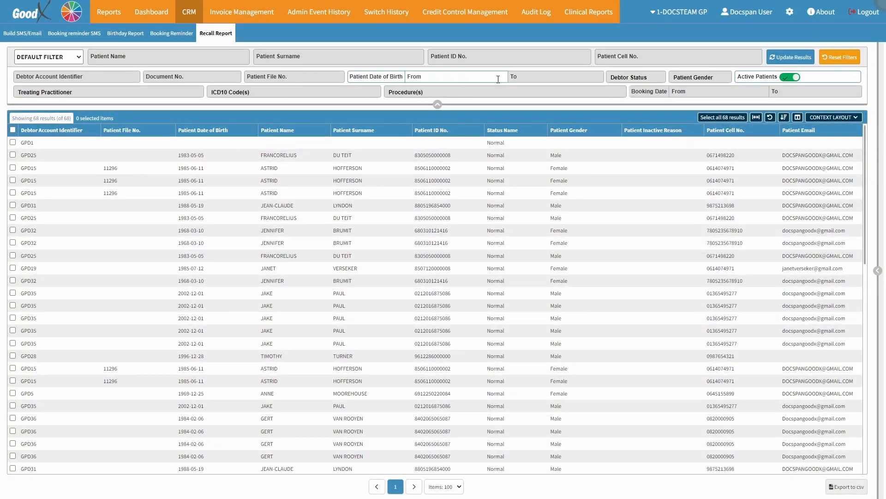
# Step: Set the start of the patient date-of-birth filter range to 1980-01-01
pyautogui.click(456, 79)
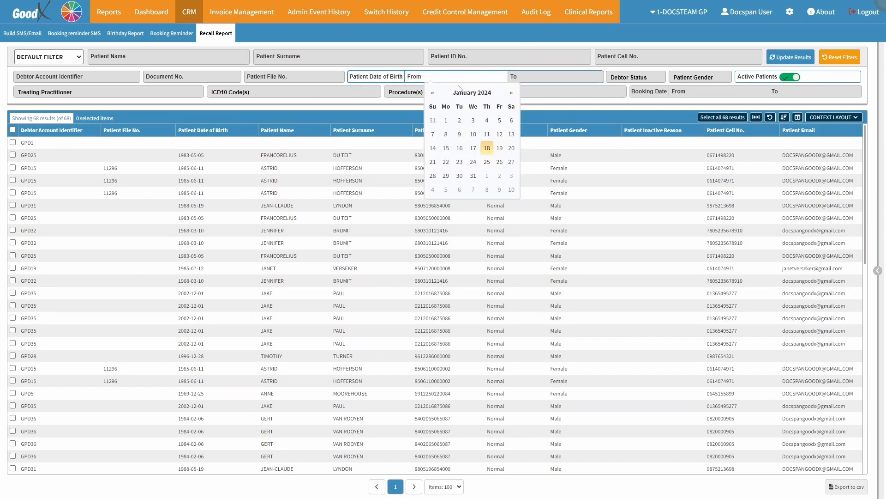
pyautogui.click(462, 95)
pyautogui.click(433, 94)
pyautogui.click(433, 95)
pyautogui.click(433, 95)
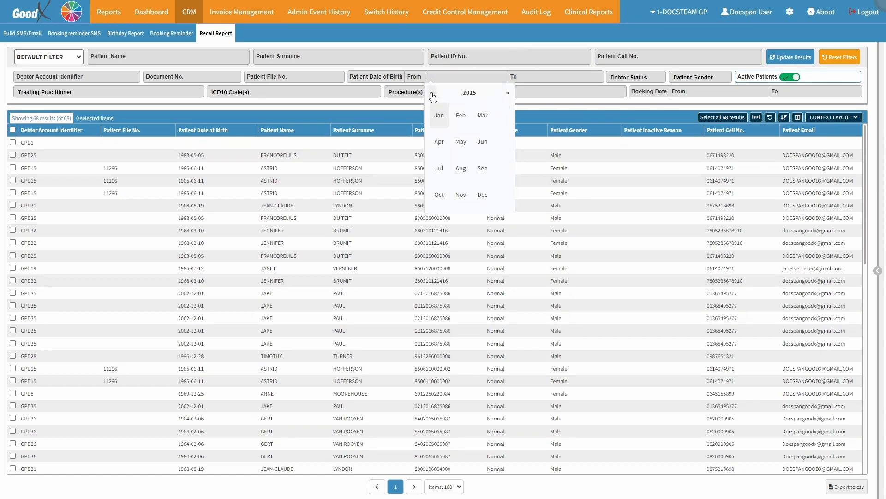
pyautogui.click(433, 95)
pyautogui.click(433, 95)
pyautogui.click(433, 95)
pyautogui.click(433, 94)
pyautogui.click(432, 95)
pyautogui.click(439, 116)
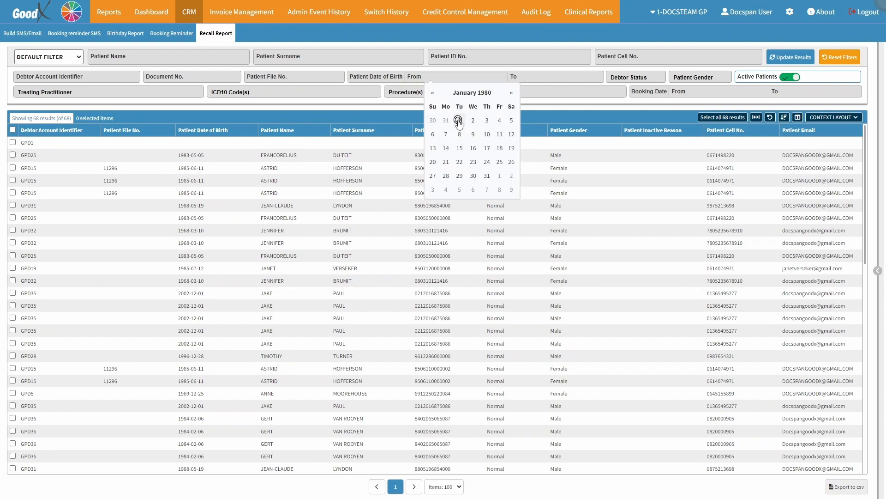
pyautogui.click(459, 120)
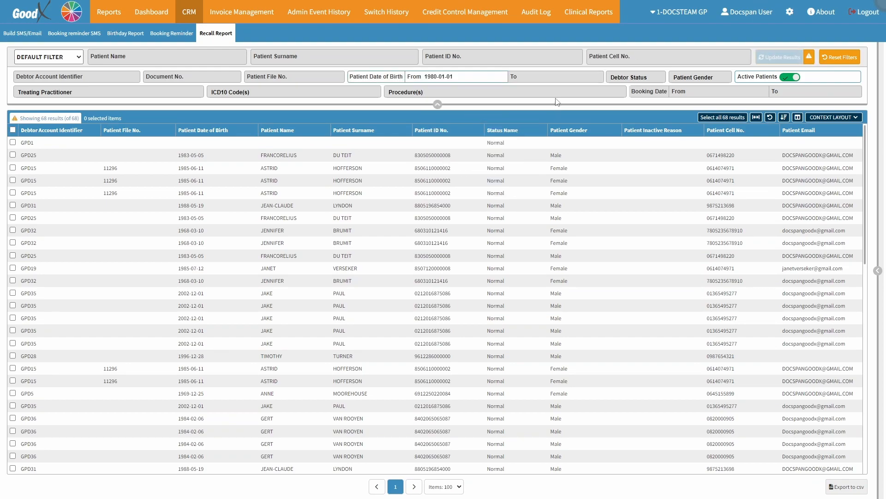
# Step: Filter the report to debtor status Normal and patient gender Male
pyautogui.click(637, 78)
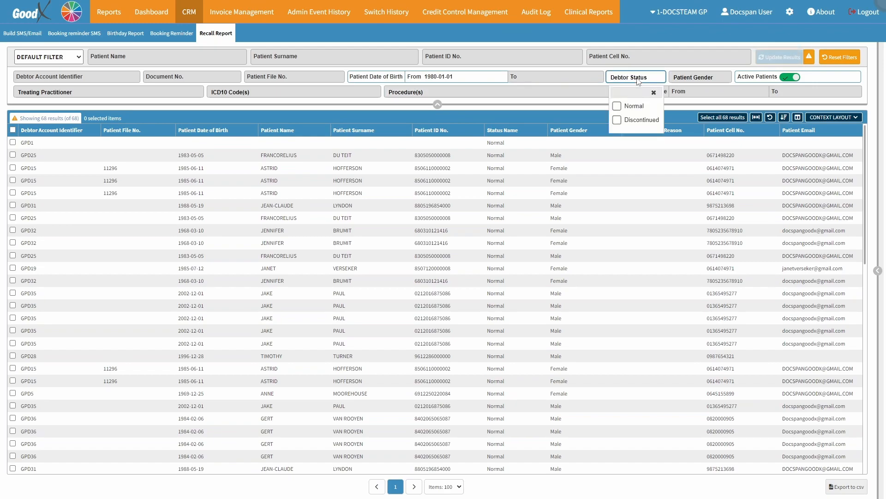
pyautogui.click(627, 109)
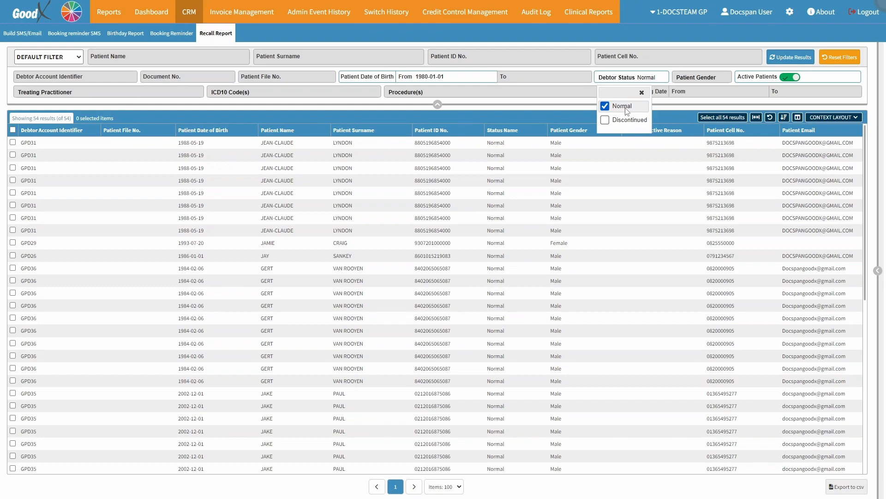
pyautogui.click(694, 78)
pyautogui.click(691, 107)
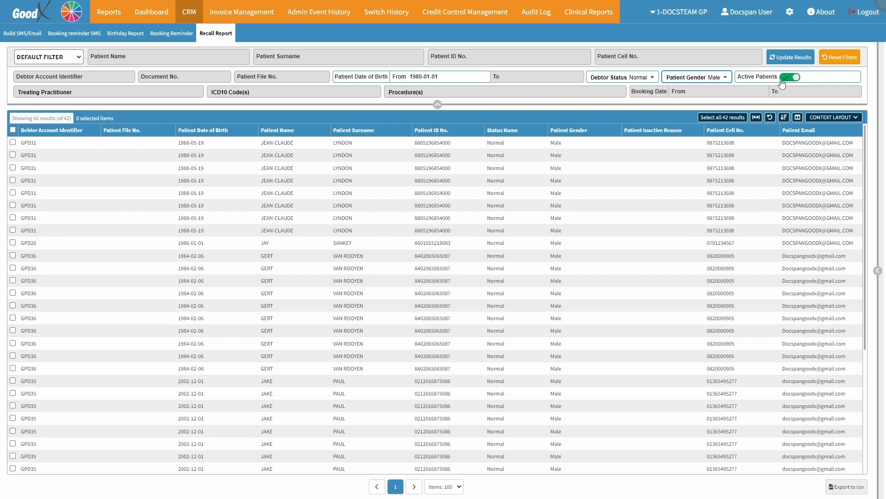
# Step: Filter by the first listed treating practitioner and look over the available ICD10 code and procedure filter options
pyautogui.click(89, 97)
pyautogui.click(60, 120)
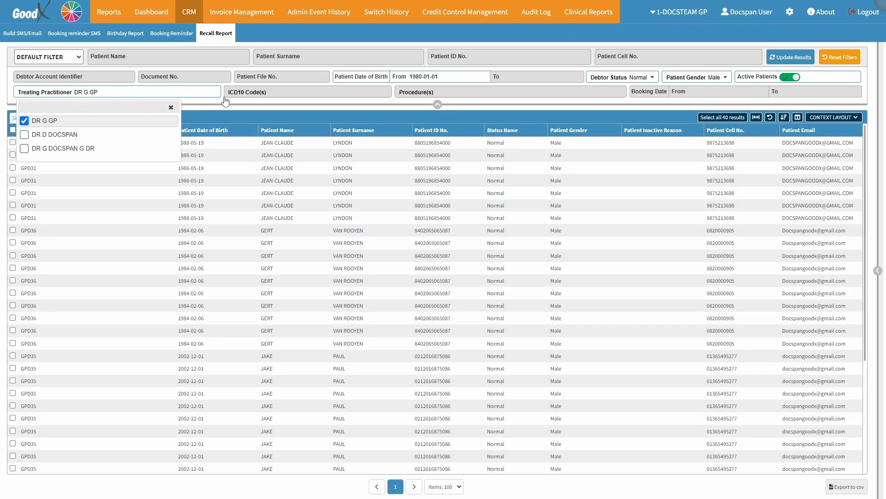
pyautogui.click(285, 93)
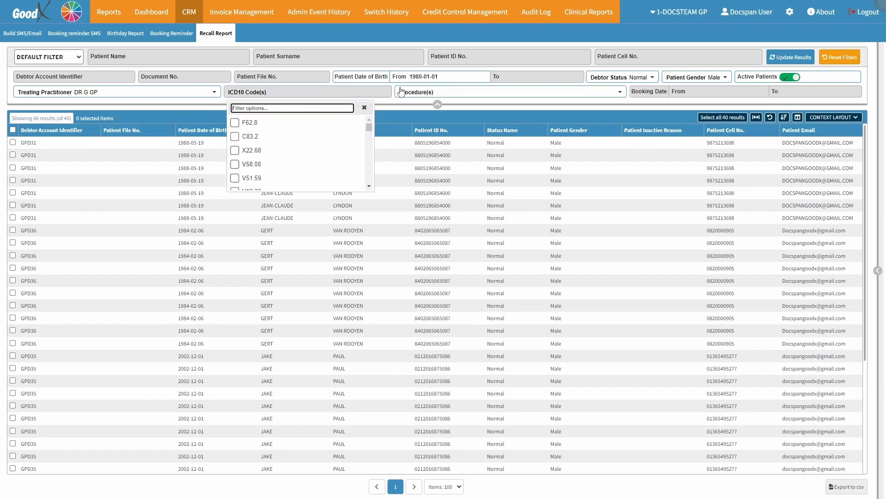
pyautogui.click(450, 93)
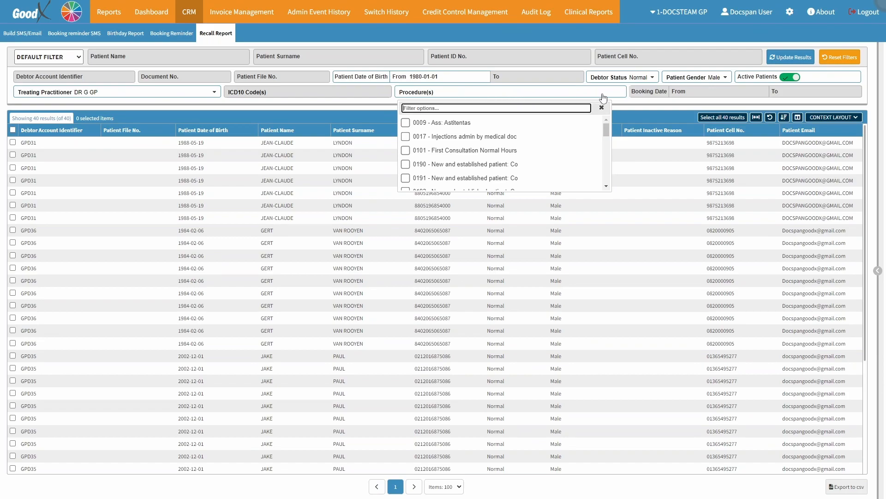
# Step: Set the start of the booking date filter range to 2023-08-01 and update the results
pyautogui.click(695, 90)
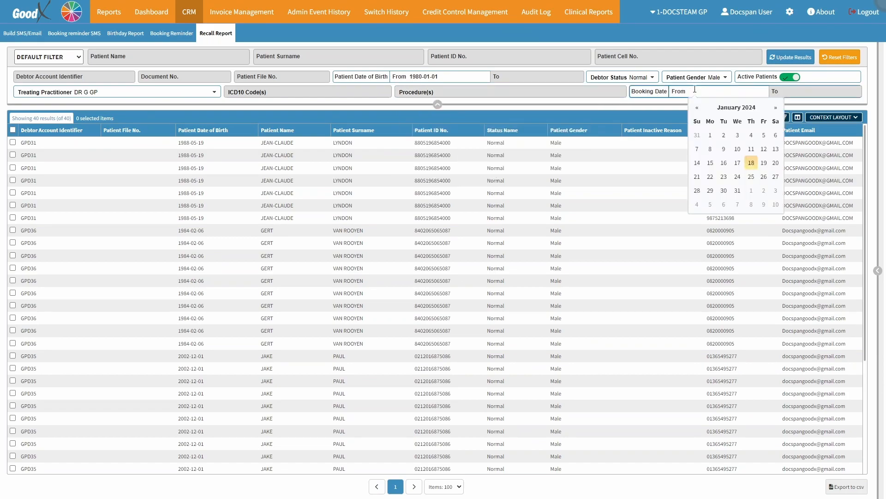
pyautogui.click(697, 108)
pyautogui.click(697, 108)
pyautogui.click(697, 108)
pyautogui.click(697, 108)
pyautogui.click(697, 108)
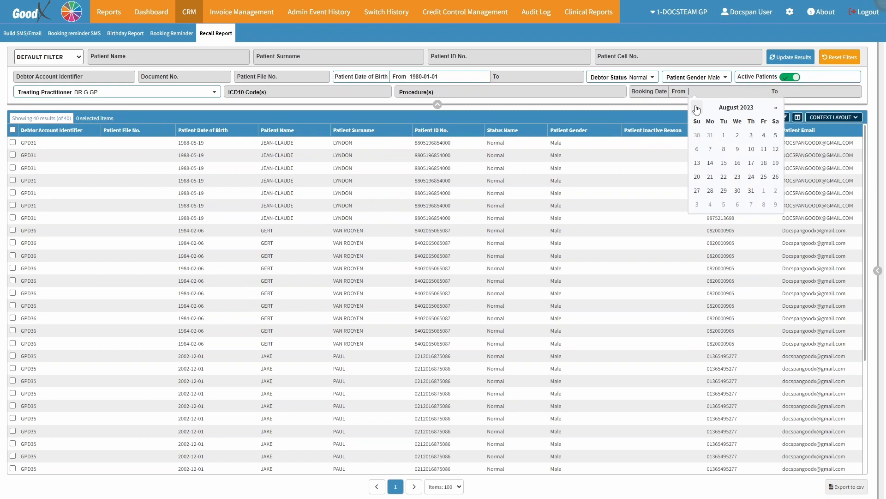
pyautogui.click(724, 136)
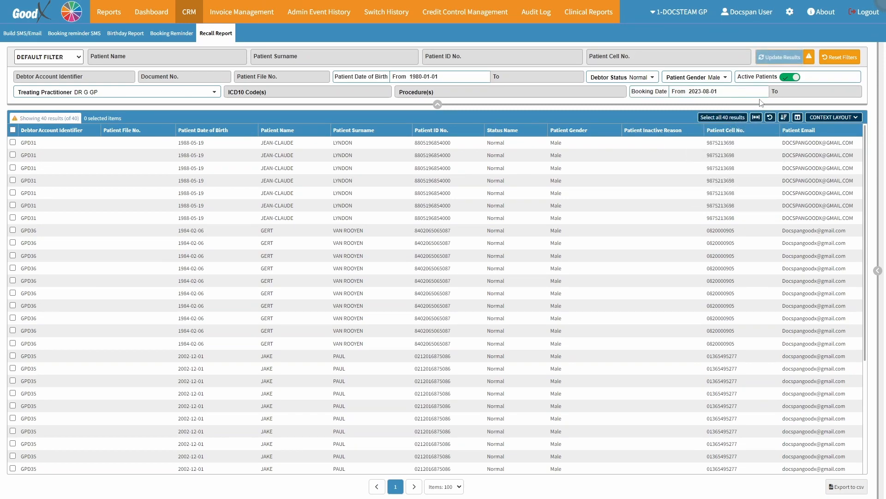
pyautogui.click(781, 55)
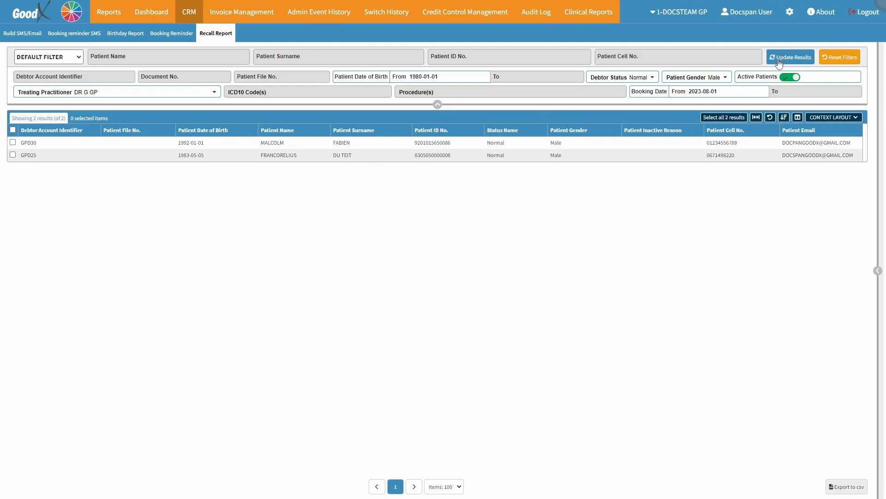
# Step: Try auto-fitting the result table's column widths and reset the table layout
pyautogui.click(731, 117)
pyautogui.click(754, 118)
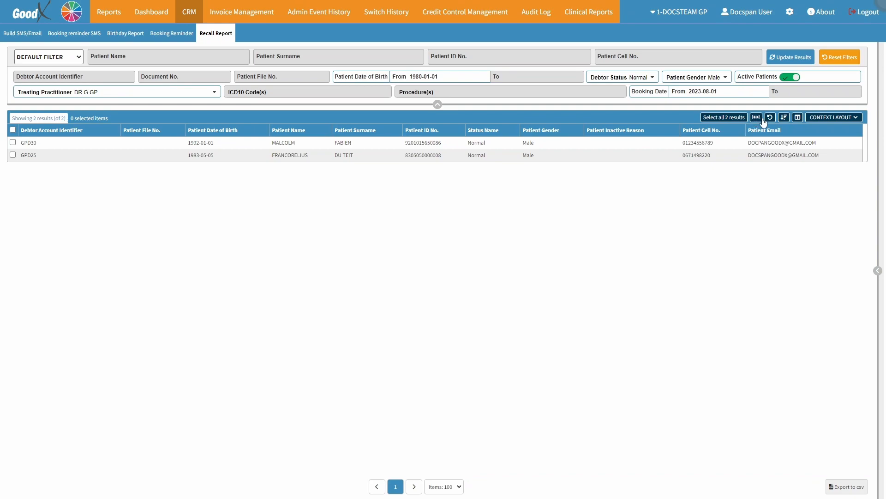
pyautogui.click(770, 118)
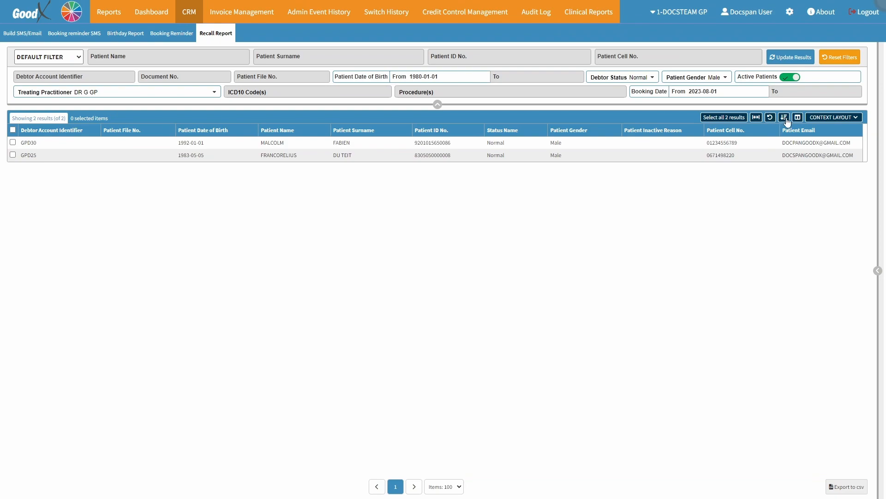
# Step: Review the column sorting settings and the available and visible column choices, cancelling both dialogs
pyautogui.click(784, 117)
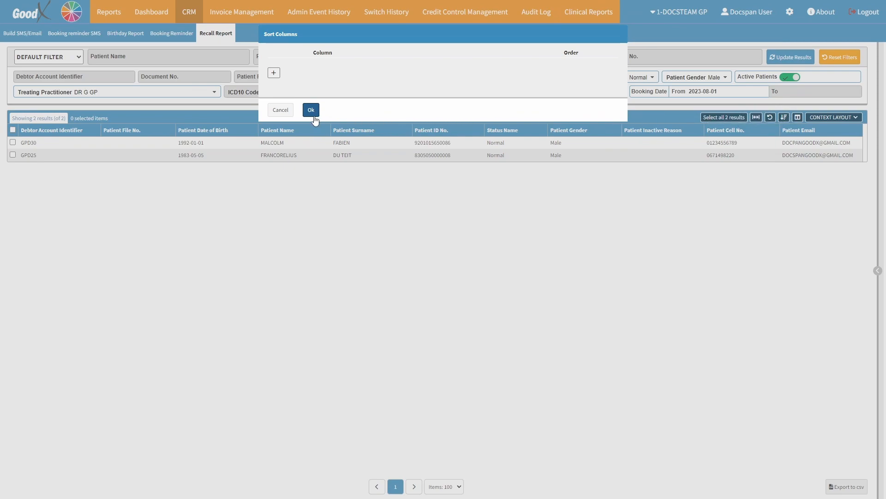
pyautogui.click(281, 110)
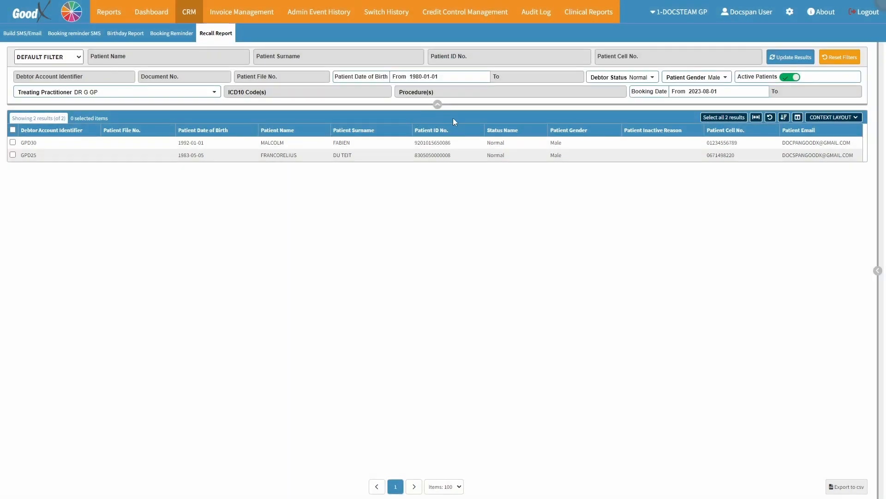
pyautogui.click(798, 118)
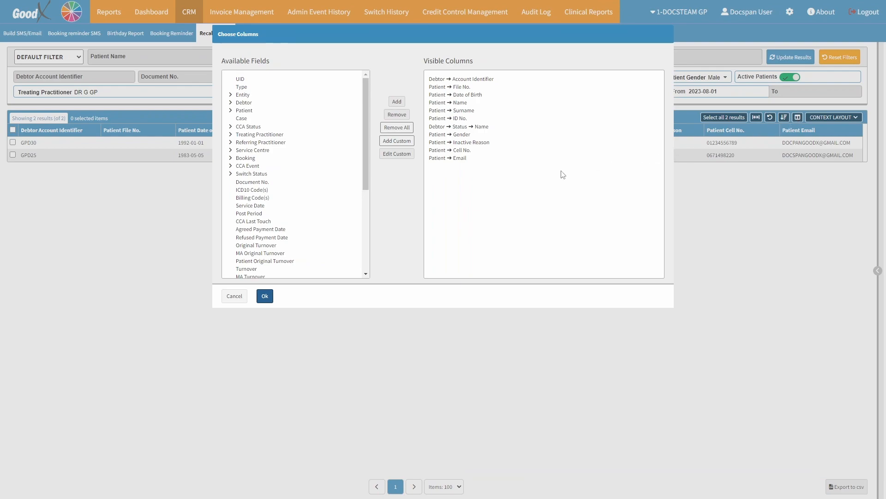
pyautogui.click(235, 296)
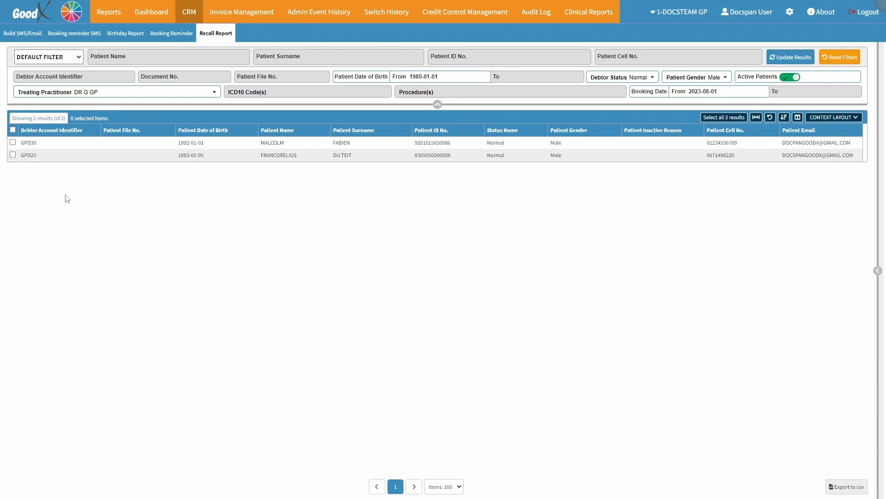
# Step: Select the first patient record in the filtered results and show the bulk actions available for it
pyautogui.click(20, 145)
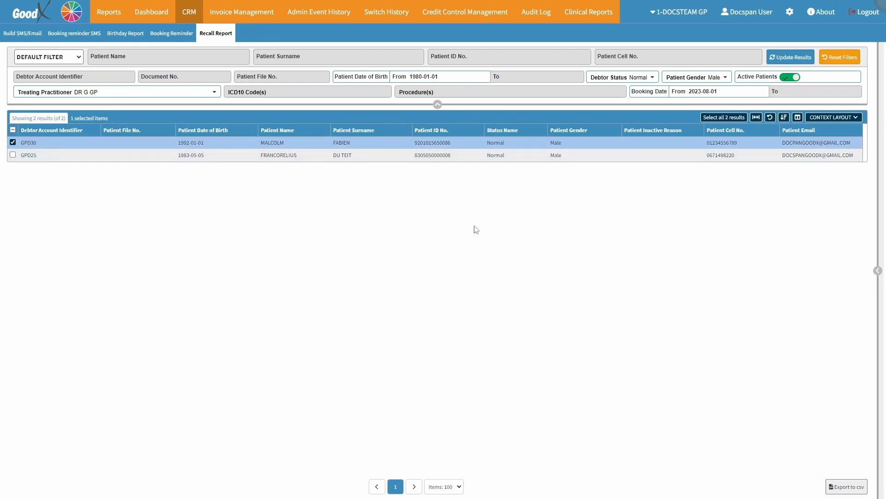
pyautogui.click(878, 271)
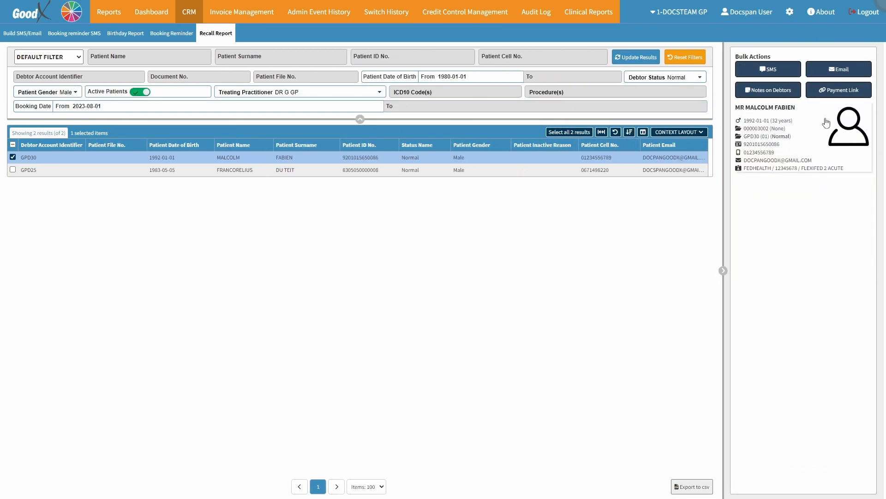